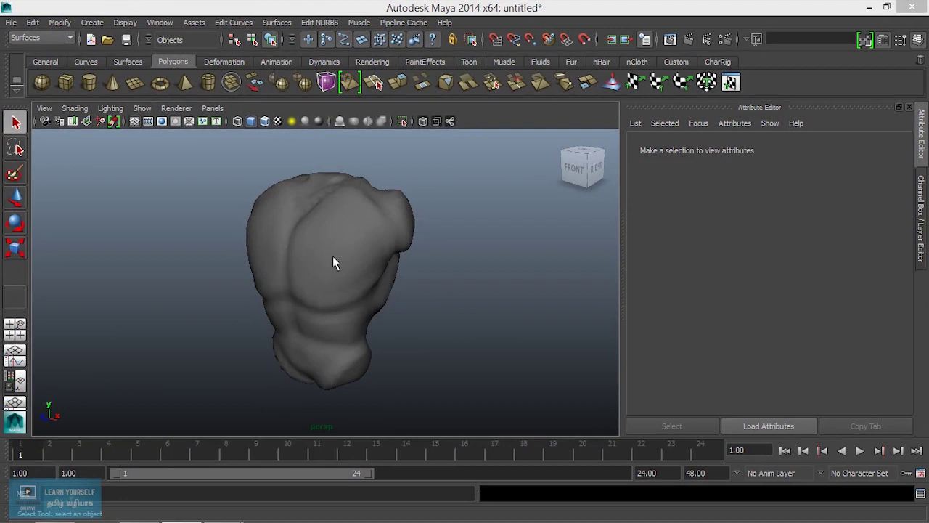
# Select and deselect the torso, then bring up the File menu's Send to Mudbox choices
pyautogui.click(333, 258)
pyautogui.click(428, 296)
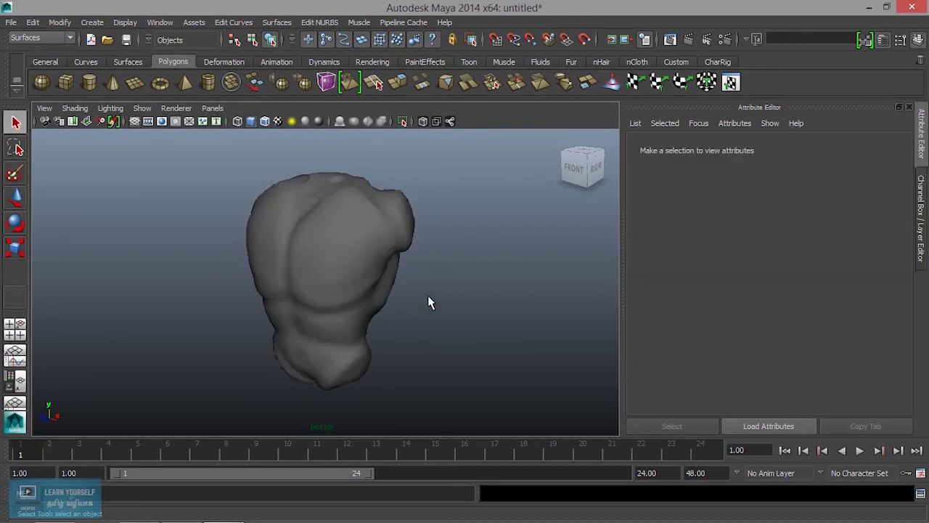
pyautogui.click(11, 21)
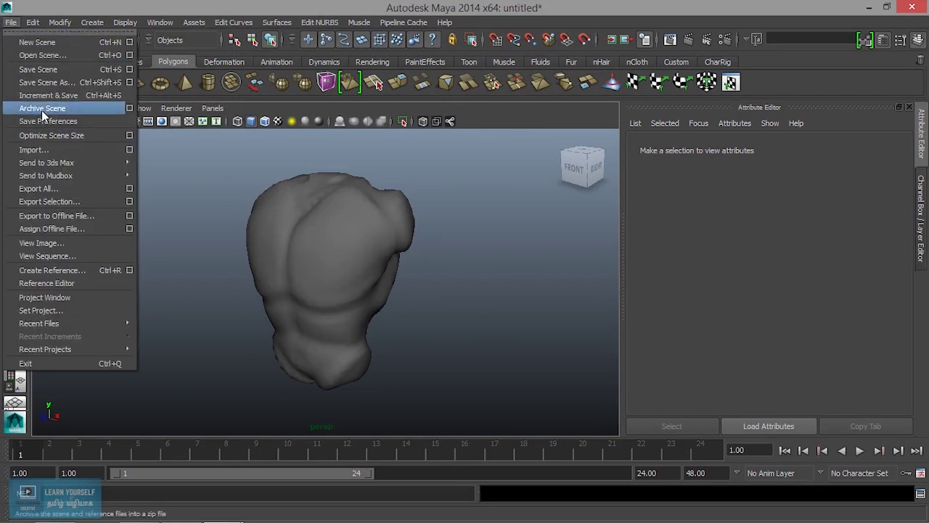
pyautogui.moveTo(46, 176)
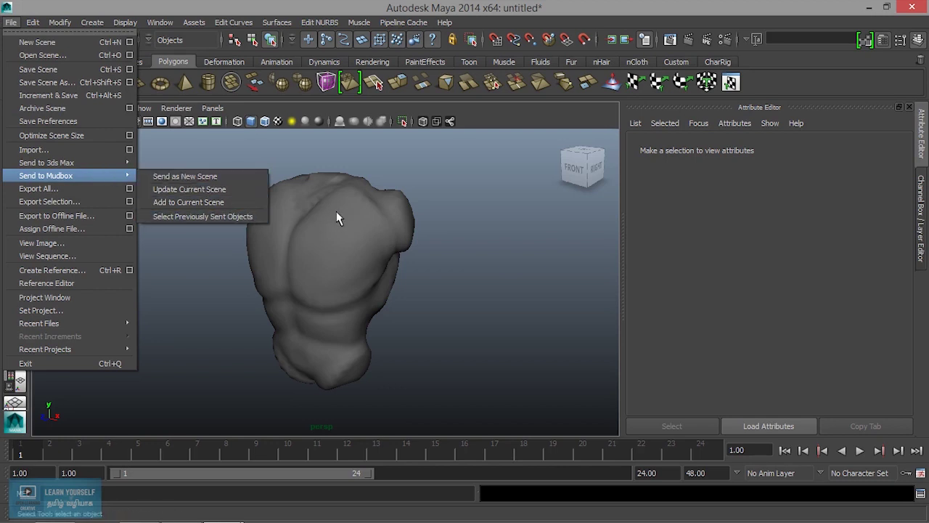
# Select the humanBody torso mesh and bring up File > Export Selection
pyautogui.click(408, 221)
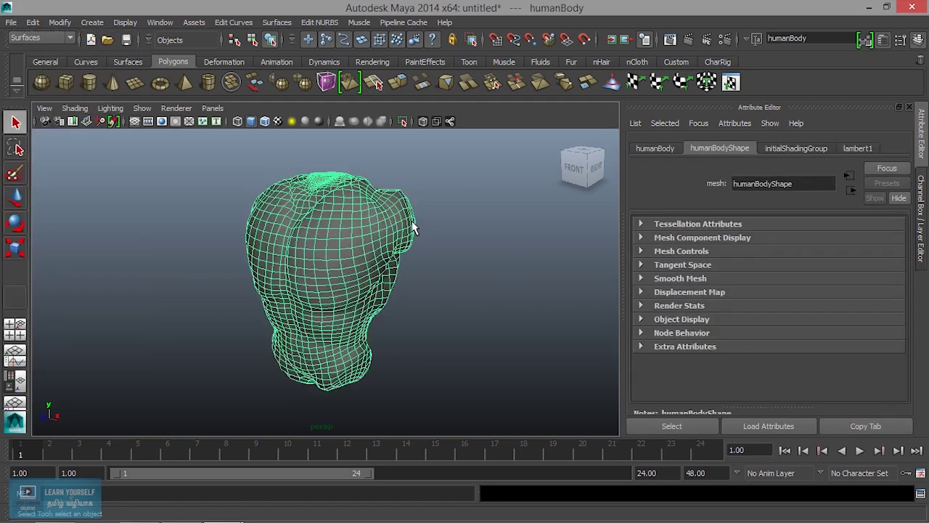
pyautogui.click(450, 223)
pyautogui.click(382, 239)
pyautogui.click(440, 276)
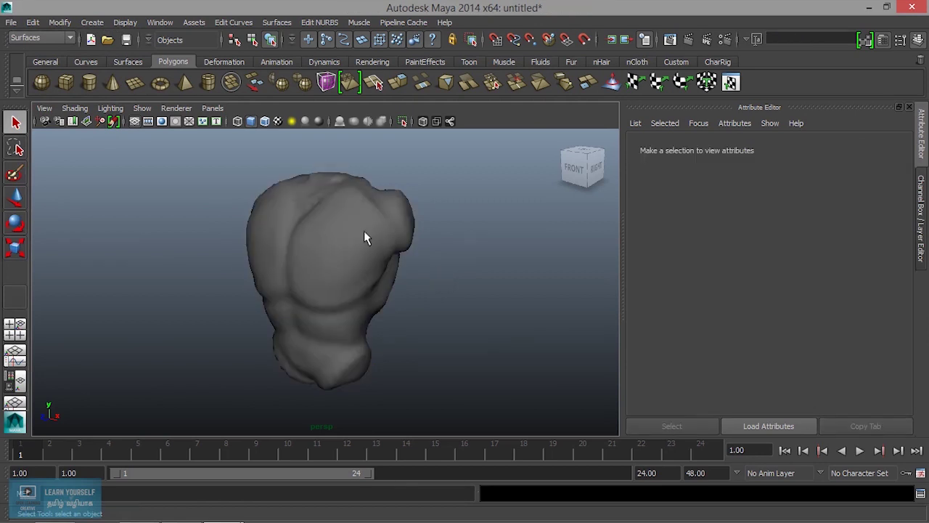
pyautogui.click(267, 205)
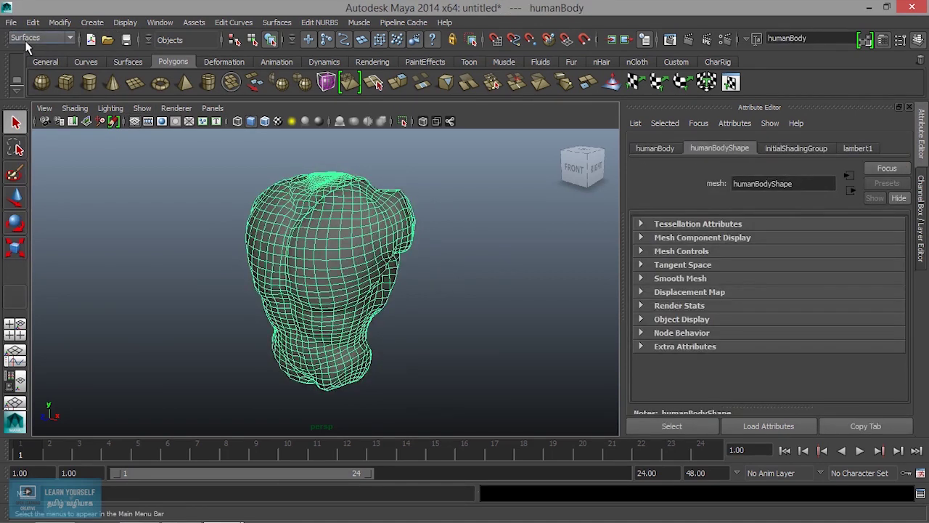
pyautogui.click(12, 22)
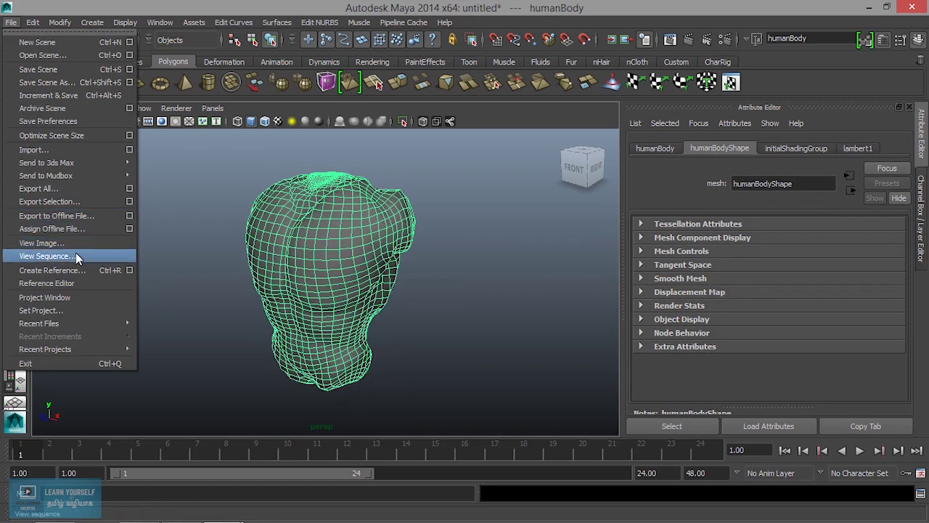
# Export the selected torso as OBJ file ExportedFromMaya into F:\PractiseFiles, then deselect it
pyautogui.click(65, 206)
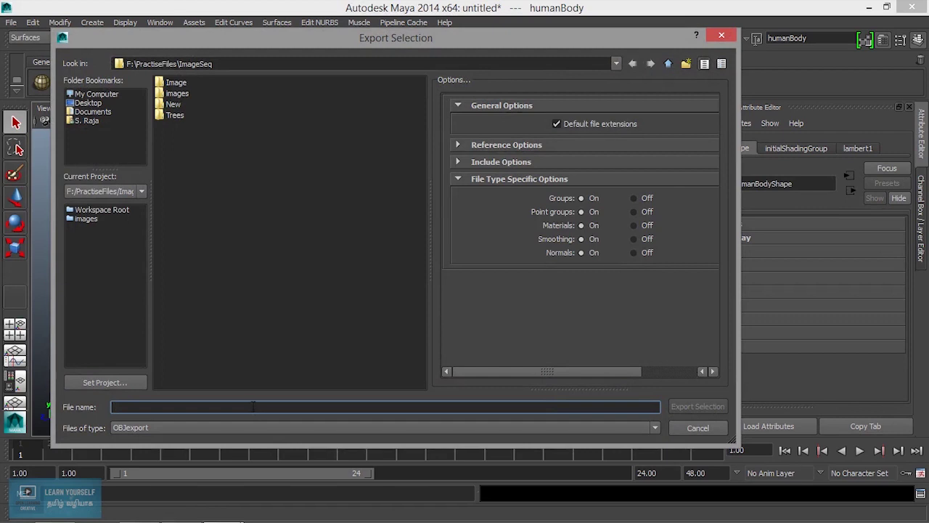
pyautogui.write('ExportedFromMaya')
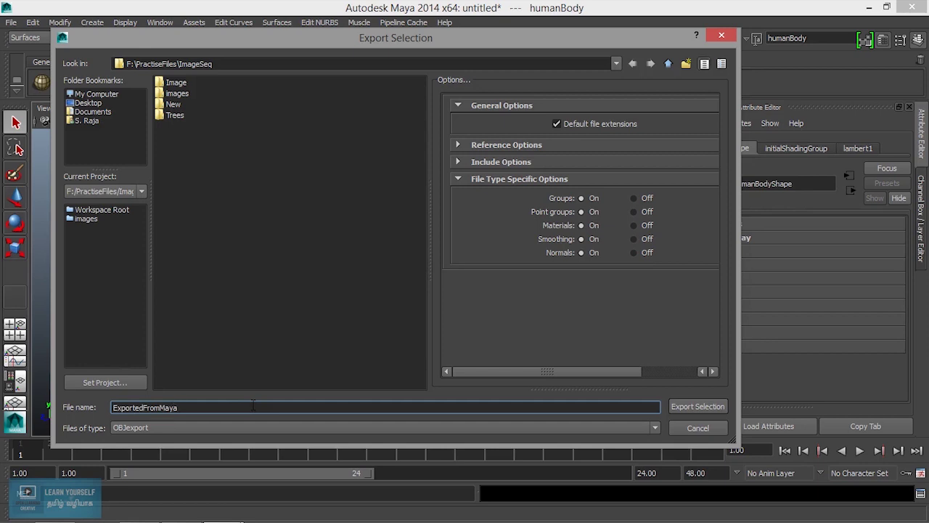
pyautogui.click(668, 63)
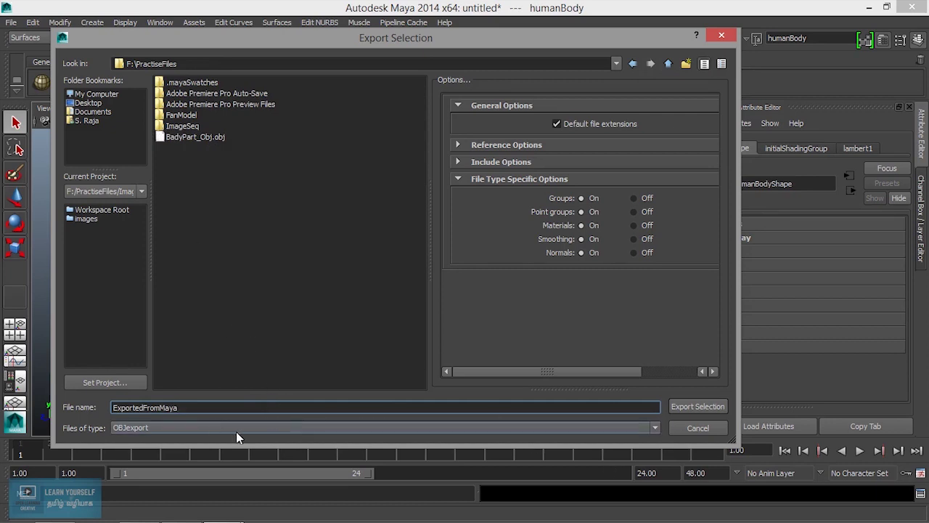
pyautogui.click(689, 404)
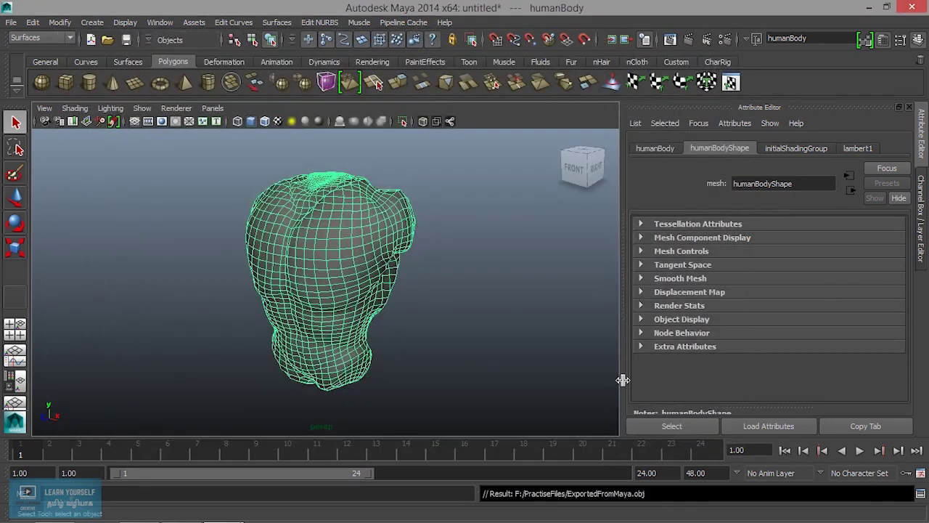
pyautogui.click(413, 359)
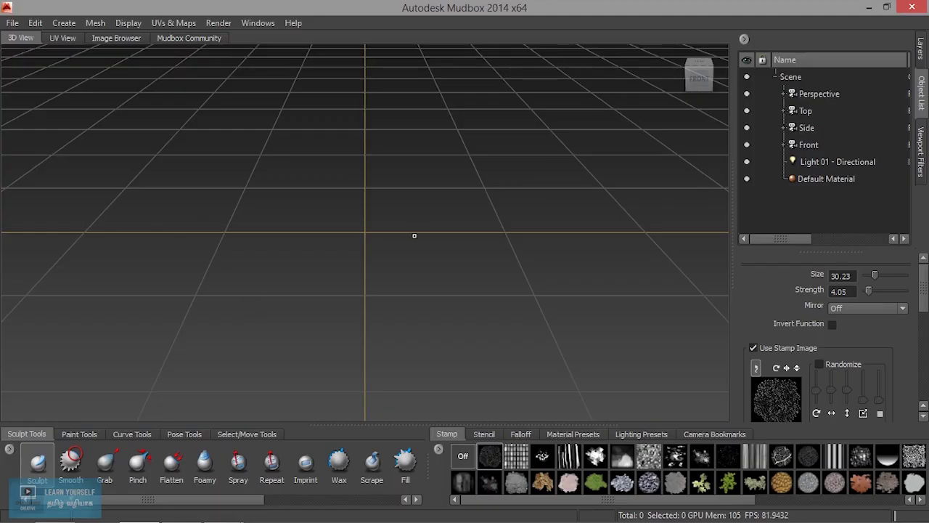
# Start a Mudbox file import and navigate to the F: drive
pyautogui.click(13, 24)
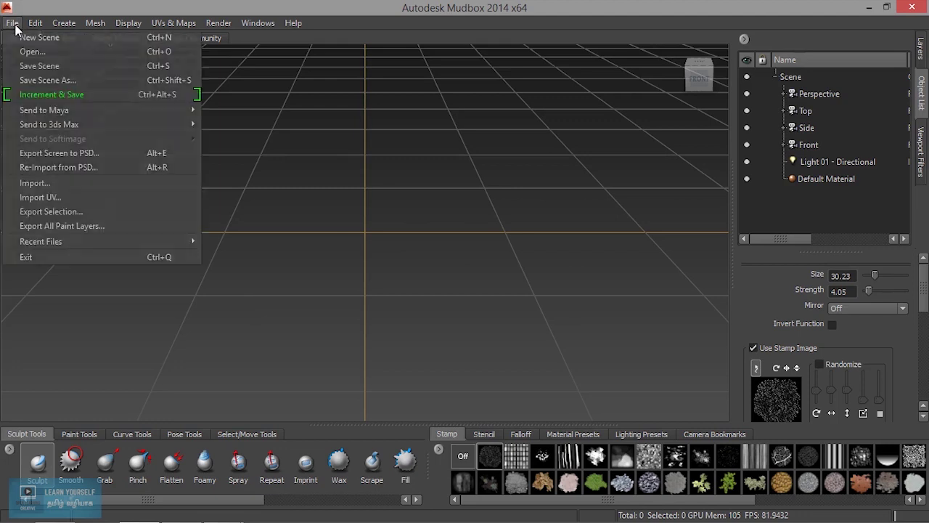
pyautogui.click(55, 183)
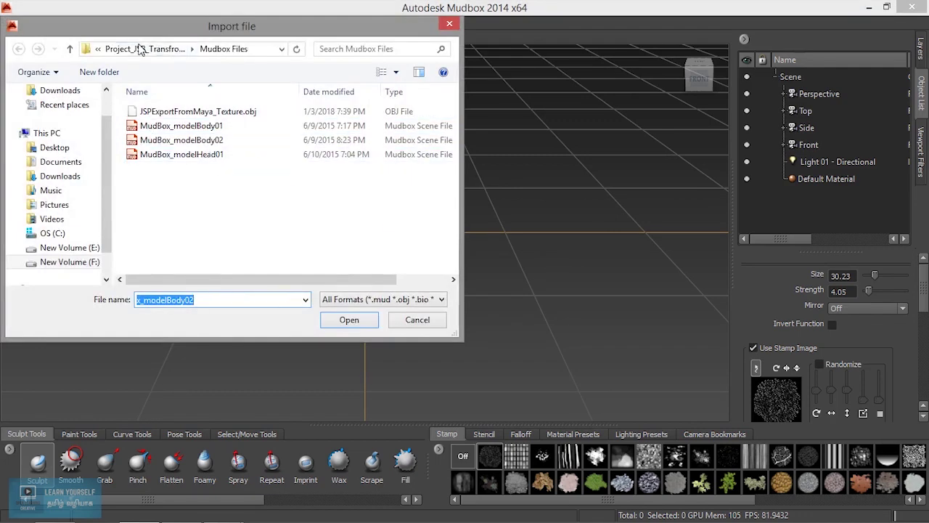
pyautogui.click(143, 49)
pyautogui.click(130, 49)
# Open the PractiseFiles folder and import ExportedFromMaya.obj
pyautogui.click(178, 229)
pyautogui.scroll(1, 206, 257)
pyautogui.scroll(-3, 204, 257)
pyautogui.scroll(-3, 205, 257)
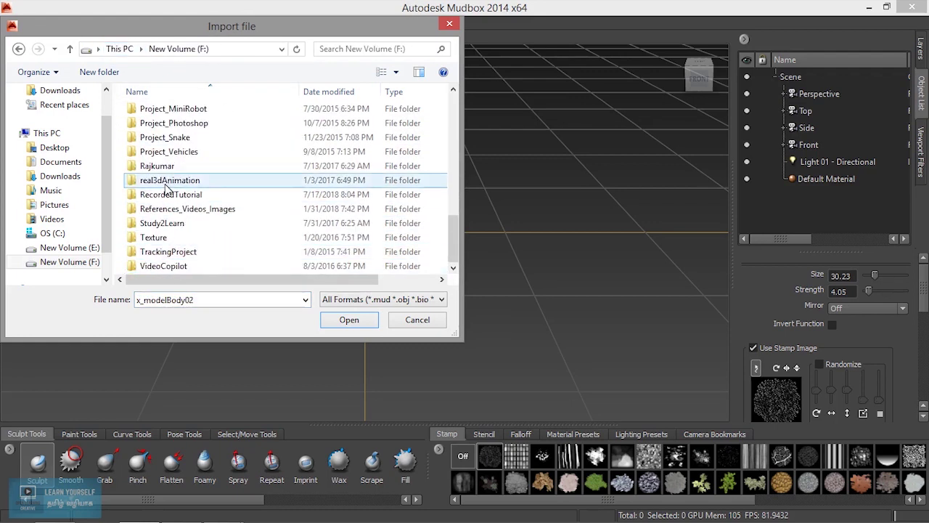
pyautogui.scroll(3, 223, 255)
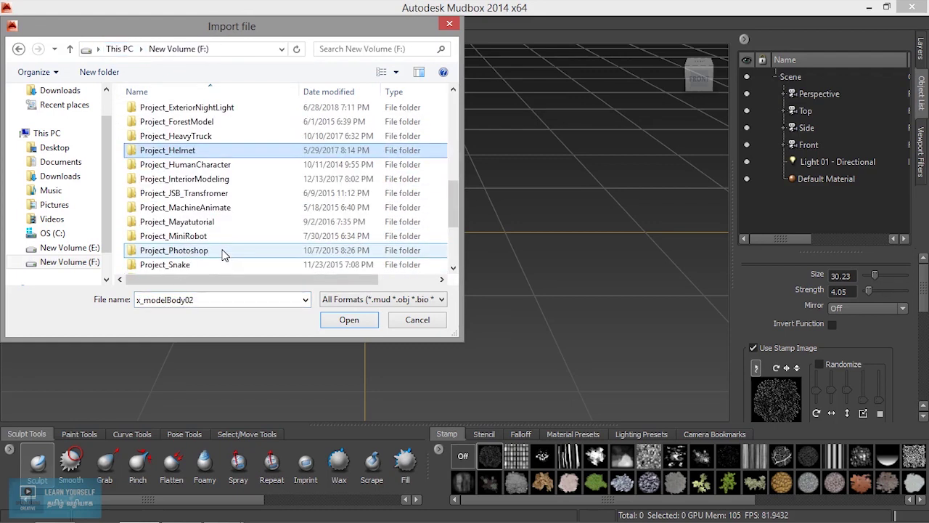
pyautogui.scroll(-2, 223, 255)
pyautogui.scroll(-1, 223, 254)
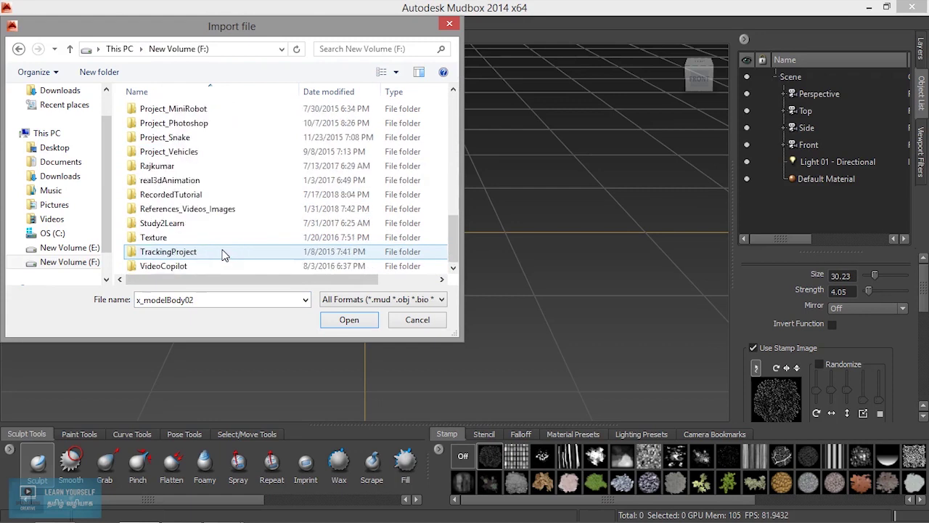
pyautogui.scroll(2, 223, 255)
pyautogui.scroll(3, 224, 255)
pyautogui.scroll(3, 223, 255)
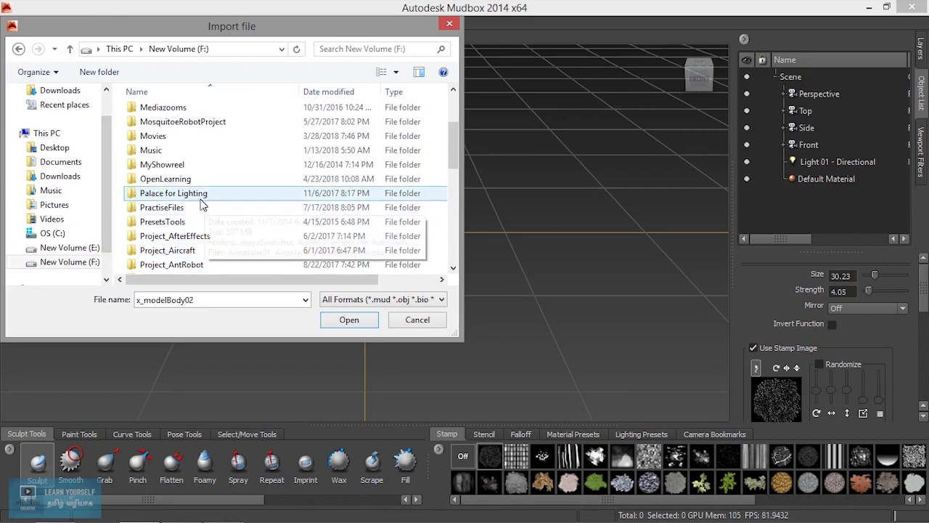
pyautogui.doubleClick(182, 210)
pyautogui.click(323, 231)
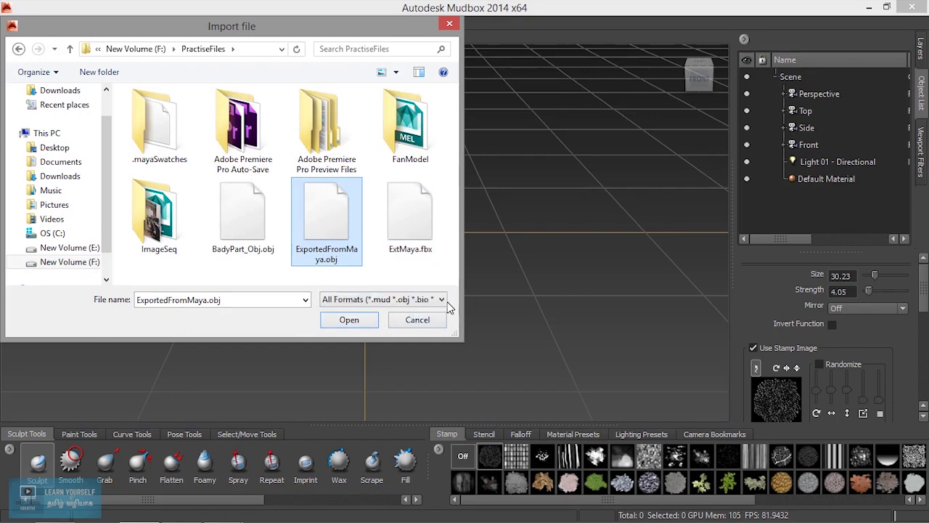
pyautogui.click(343, 324)
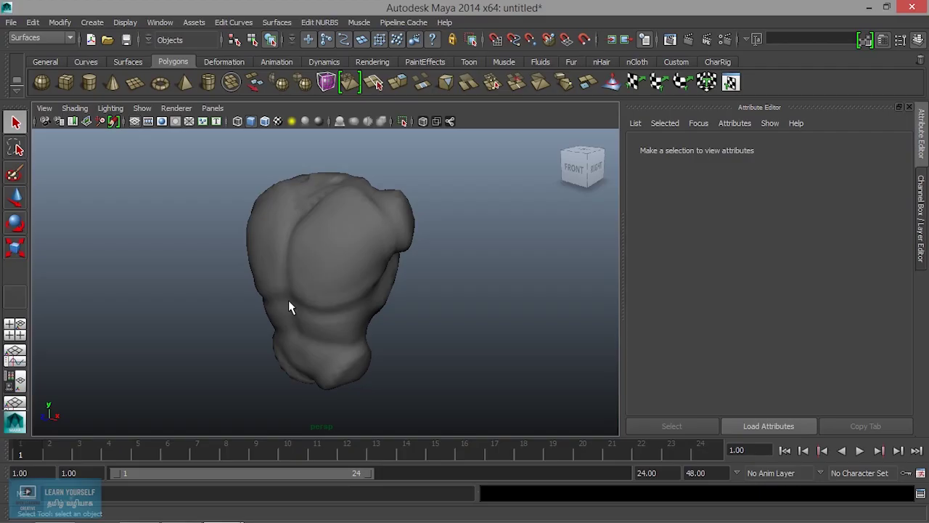
# Create an enlarged polygon sphere touching the torso's underside and add it to the current Mudbox scene
pyautogui.click(44, 83)
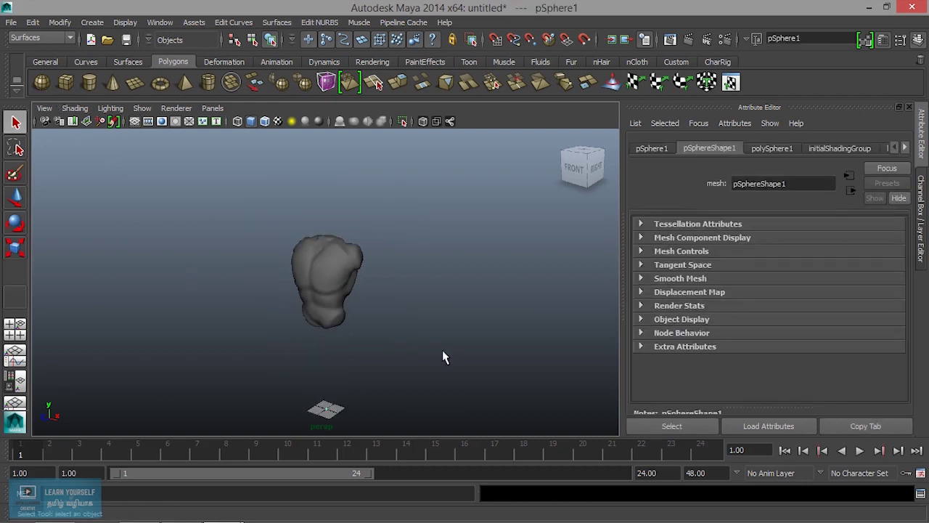
pyautogui.press('r')
pyautogui.moveTo(332, 406); pyautogui.dragTo(405, 415)
pyautogui.press('w')
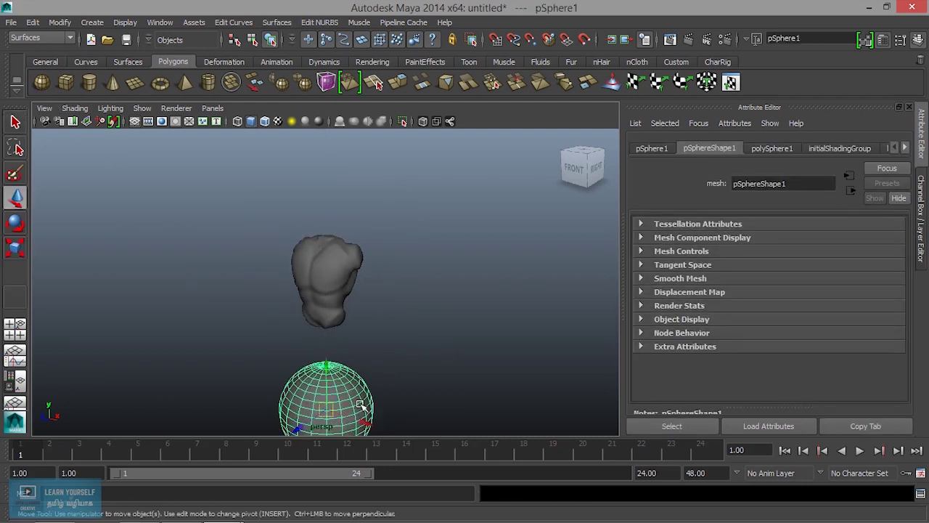
pyautogui.moveTo(330, 367); pyautogui.dragTo(330, 338)
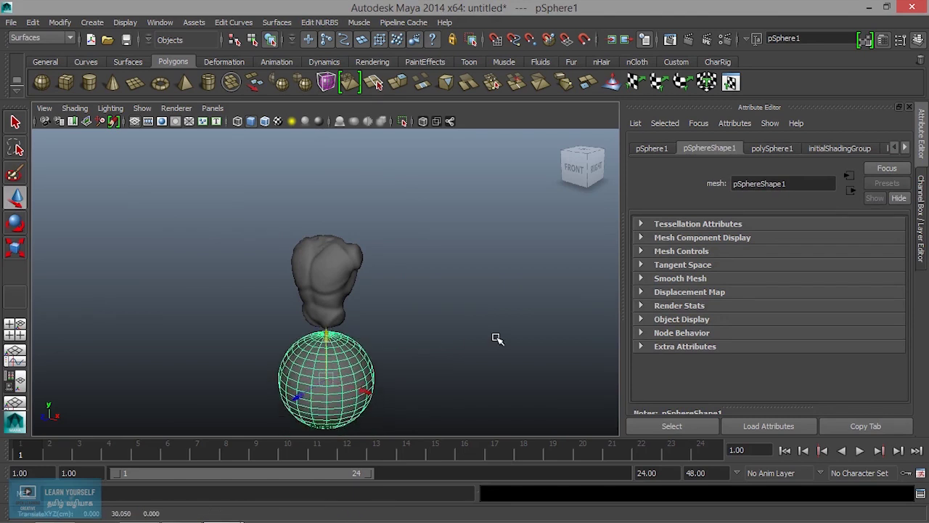
pyautogui.click(13, 24)
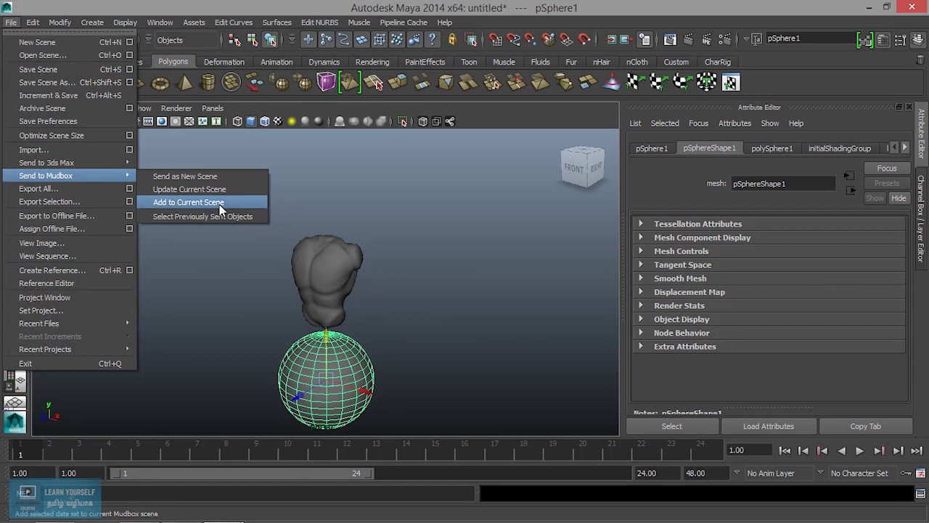
pyautogui.click(221, 204)
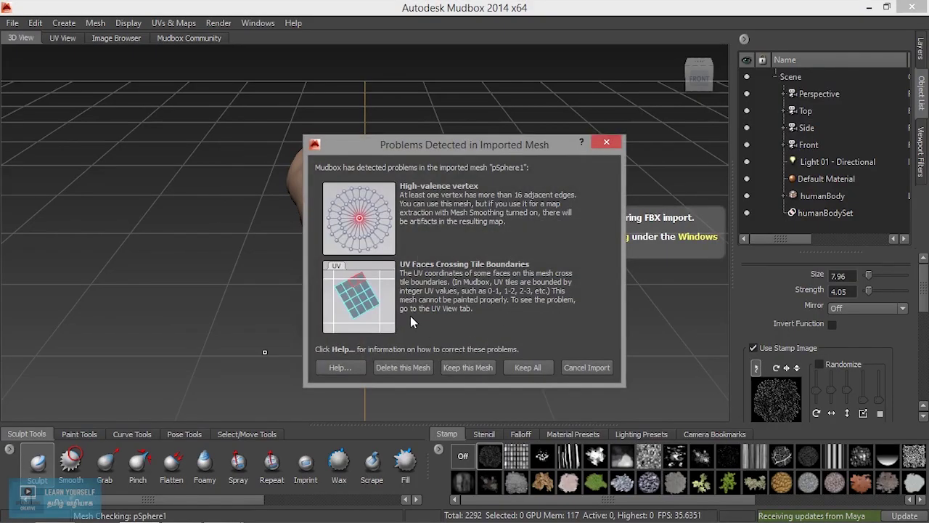
# Move the Problems Detected report aside and keep the pSphere1 mesh despite the warnings
pyautogui.moveTo(436, 143)
pyautogui.mouseDown()
pyautogui.moveTo(448, 109)
pyautogui.moveTo(481, 80)
pyautogui.mouseUp()
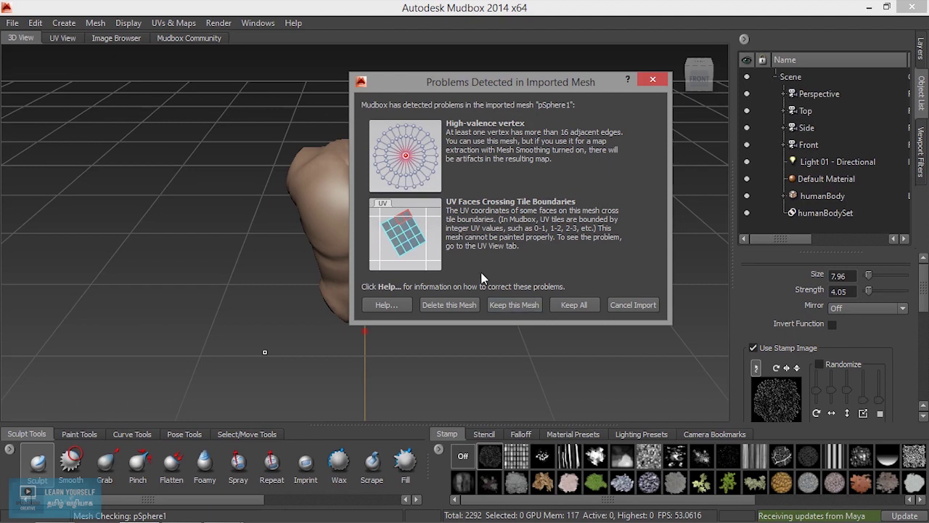
pyautogui.click(527, 307)
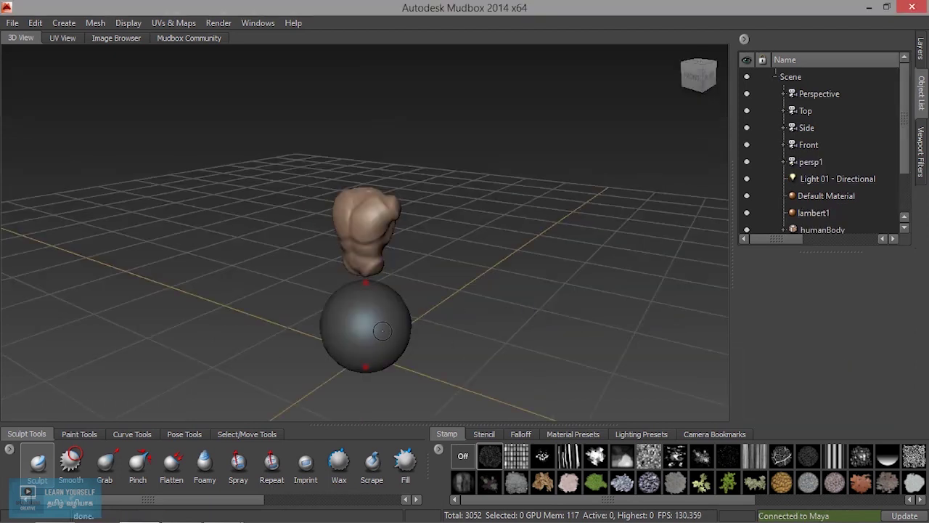
# Zoom and orbit the view to inspect pSphere1 beneath the torso
pyautogui.keyDown('alt'); pyautogui.moveTo(376, 330); pyautogui.dragTo(385, 385, button='right'); pyautogui.keyUp('alt')
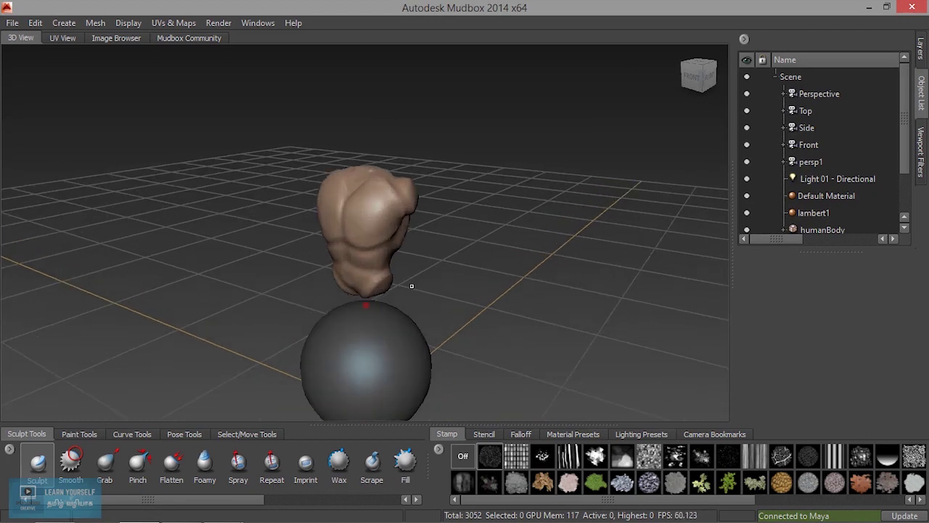
pyautogui.keyDown('alt'); pyautogui.moveTo(412, 286); pyautogui.dragTo(413, 285); pyautogui.keyUp('alt')
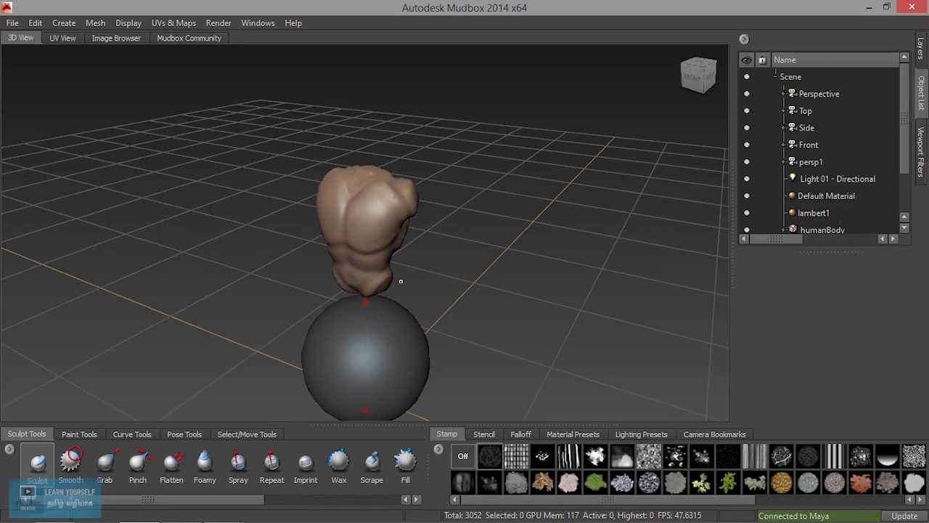